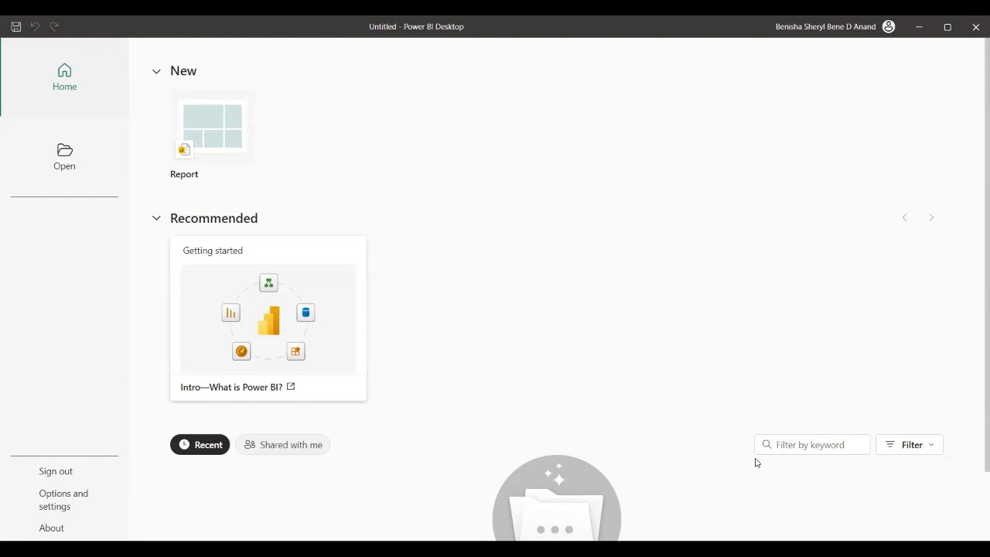
- Create a new blank report
click(214, 149)
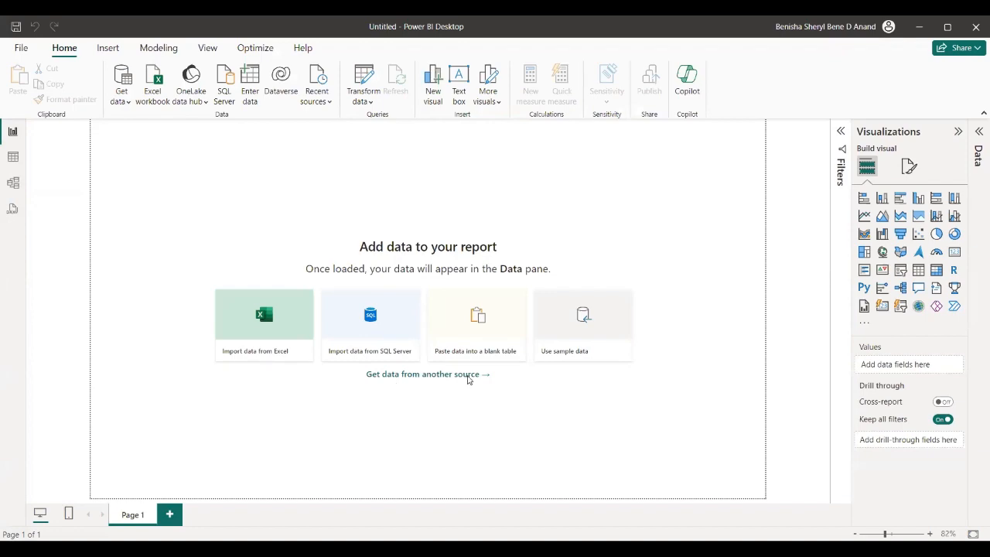
- Browse the full list of data source connectors available for import
click(468, 376)
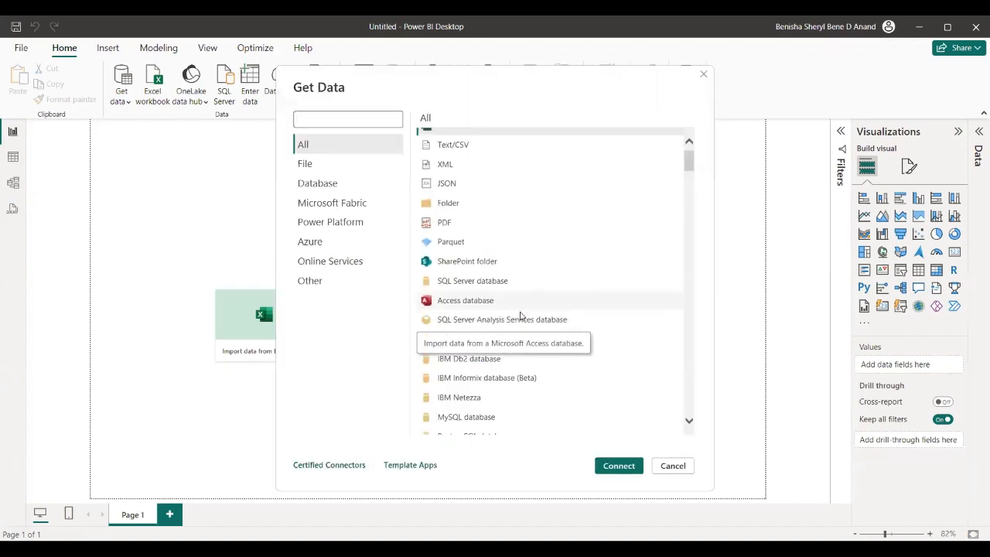
scroll(520, 316, down, 5)
scroll(520, 316, down, 20)
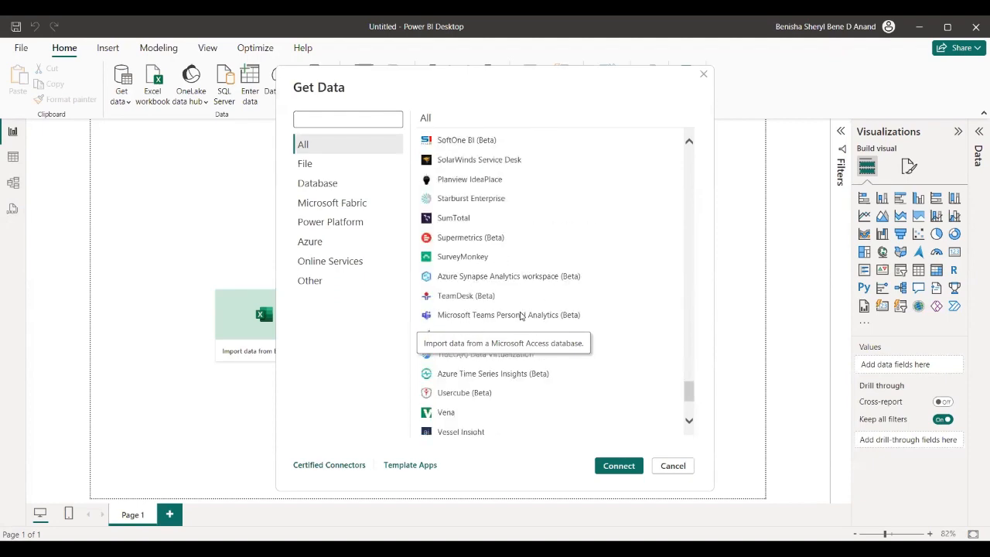
scroll(520, 317, down, 2)
scroll(520, 317, up, 20)
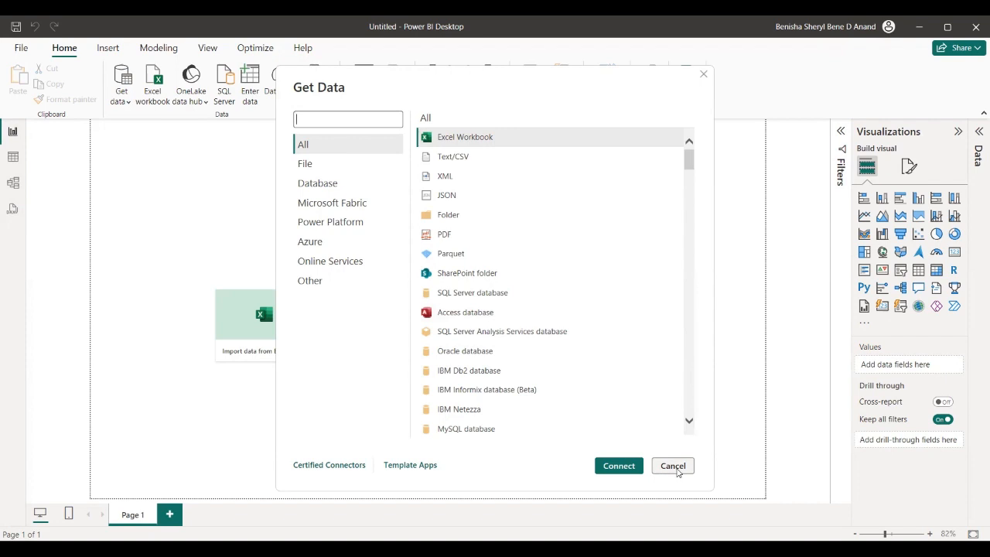
click(673, 467)
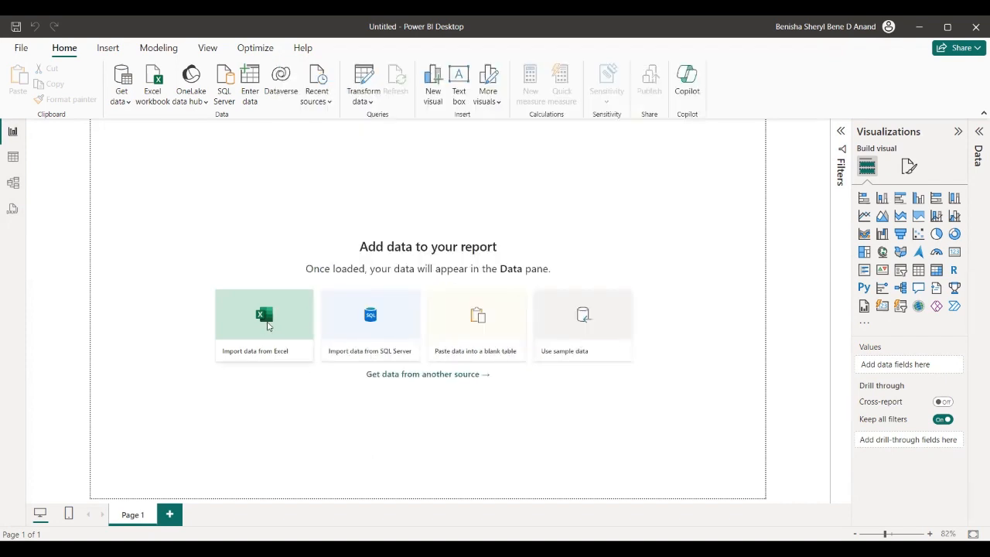
- Import the Excel workbook Religion-Growth-Data.xlsx from the Downloads folder
click(266, 325)
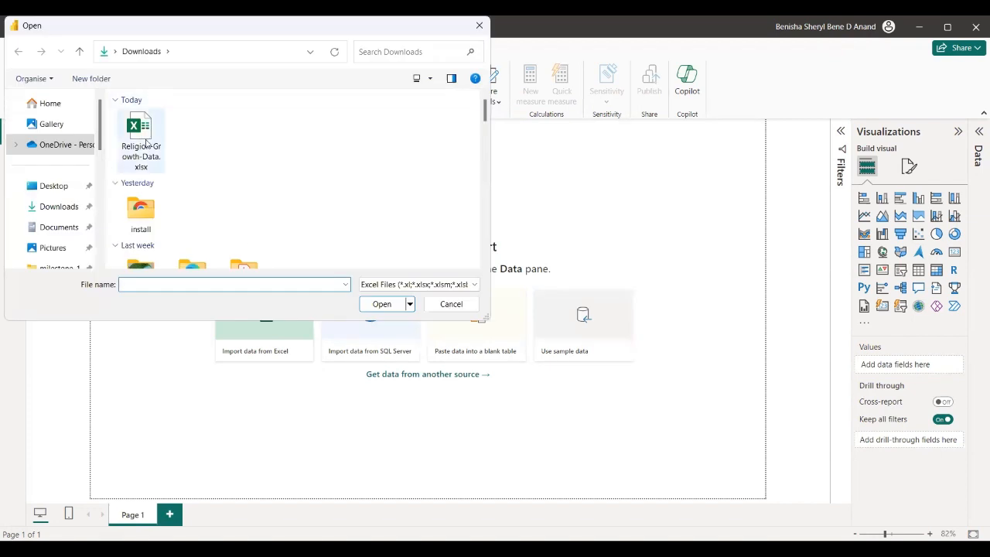
click(144, 143)
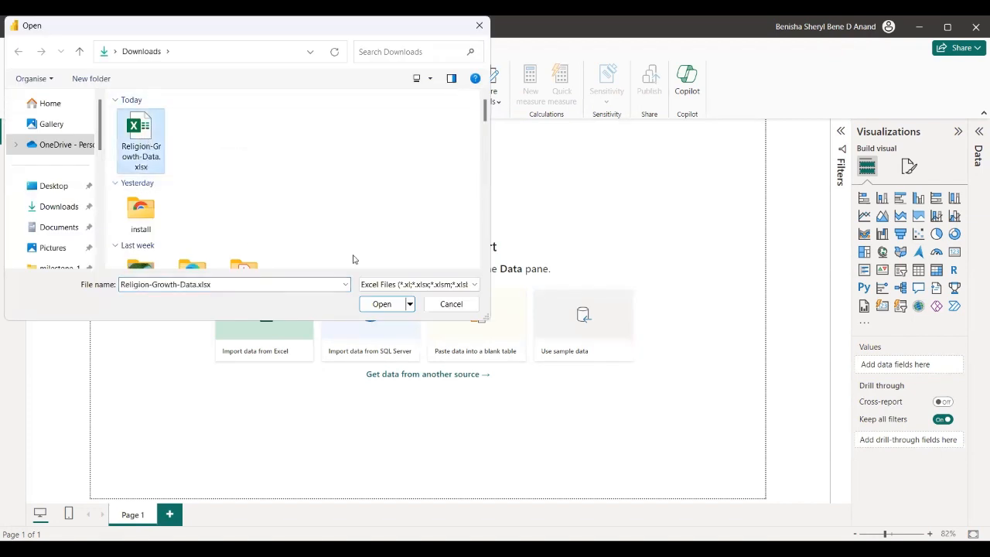
click(380, 305)
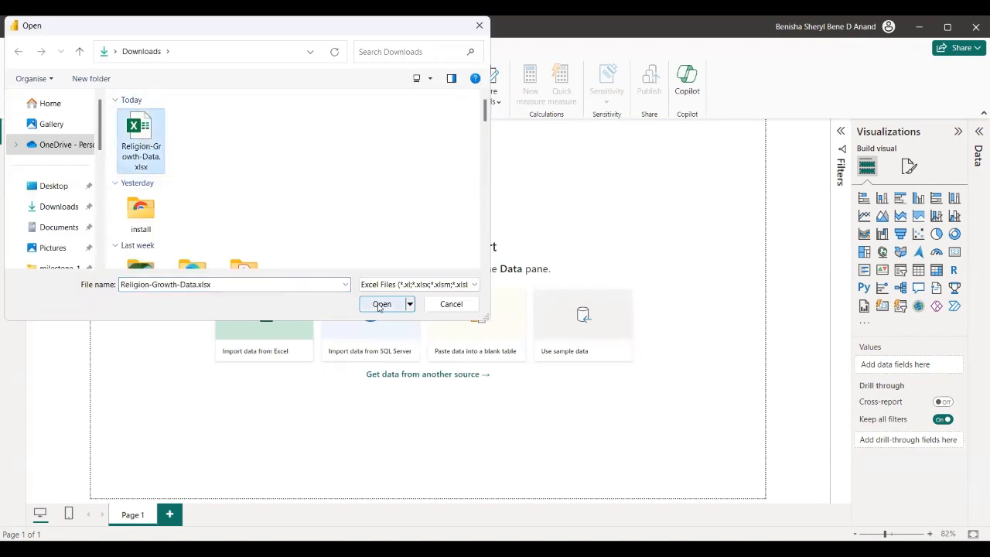
click(381, 304)
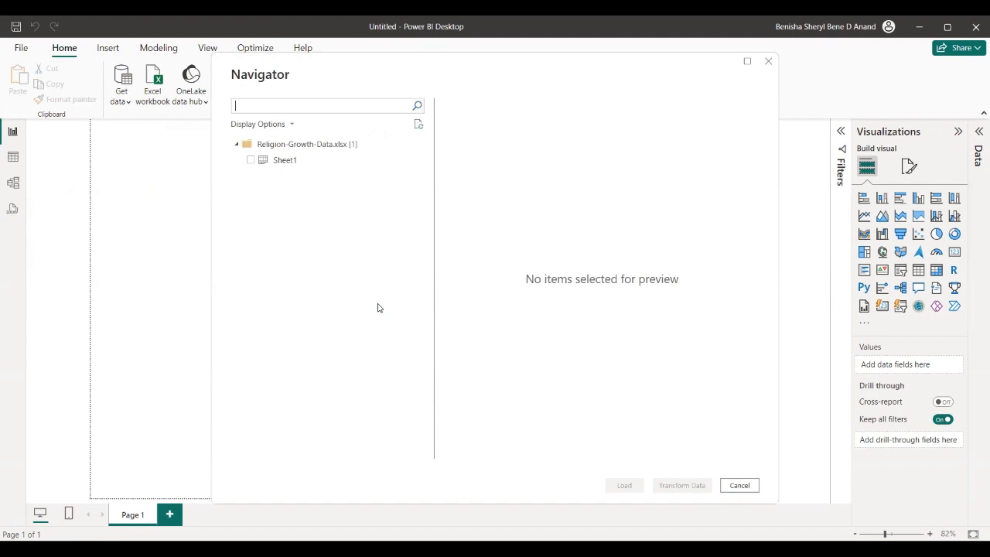
- Select Sheet1 of the workbook, preview its rows and load it into the report
click(251, 160)
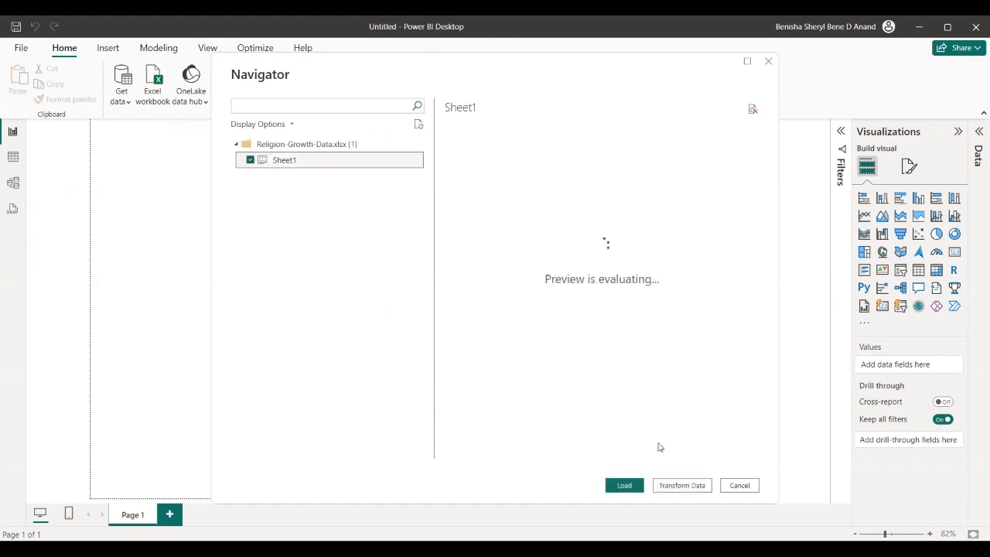
scroll(653, 274, down, 10)
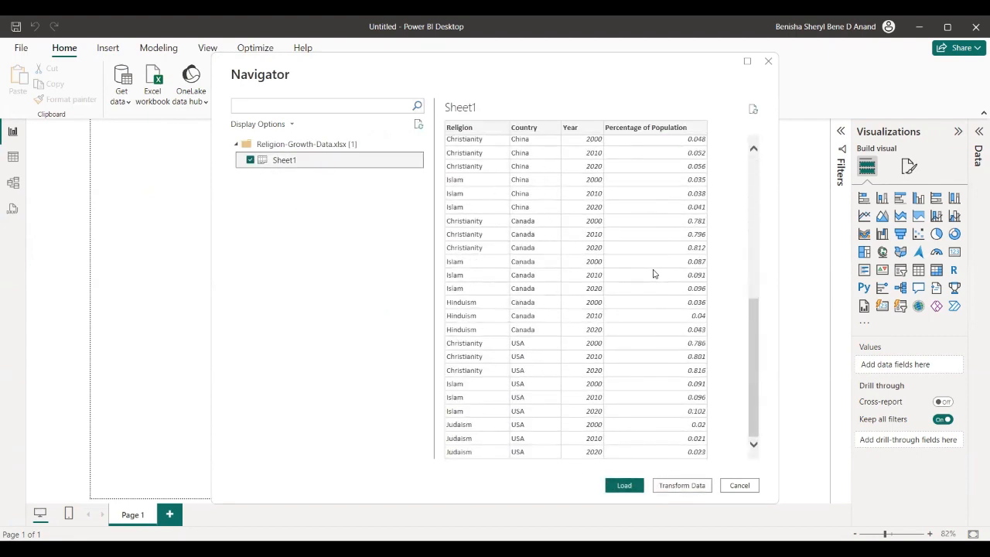
scroll(654, 274, up, 10)
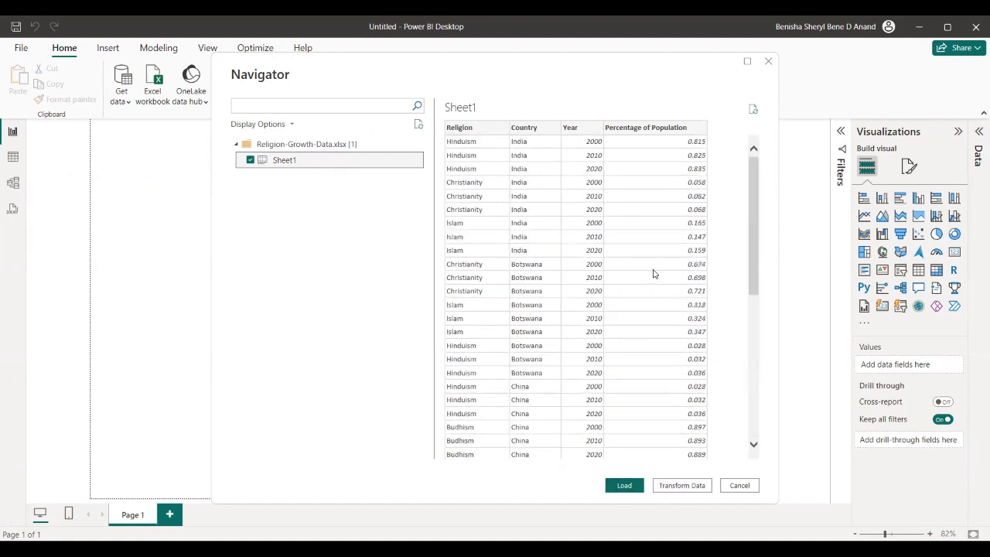
click(624, 486)
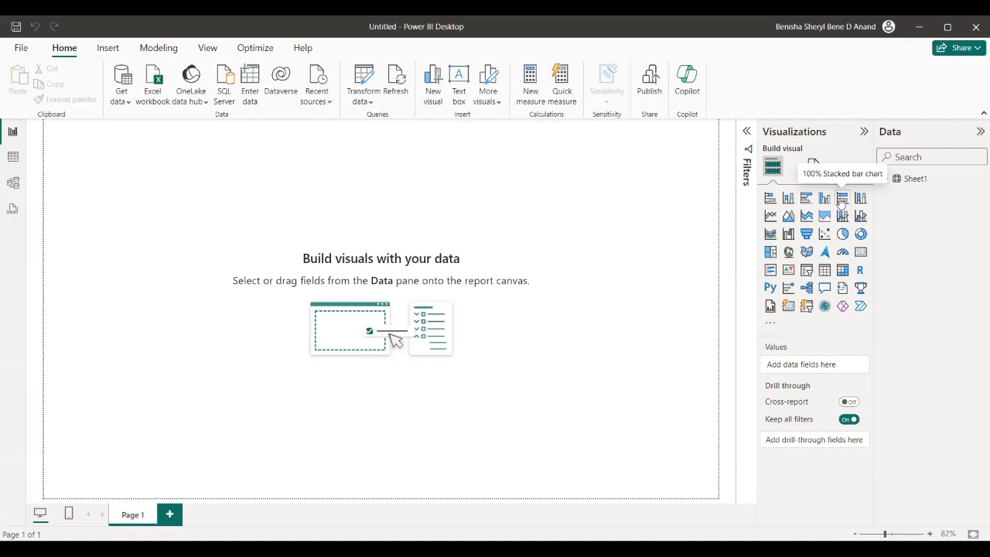
- Add a 100% stacked bar chart to the page, enlarge it and move it slightly inward from the page corner
click(841, 200)
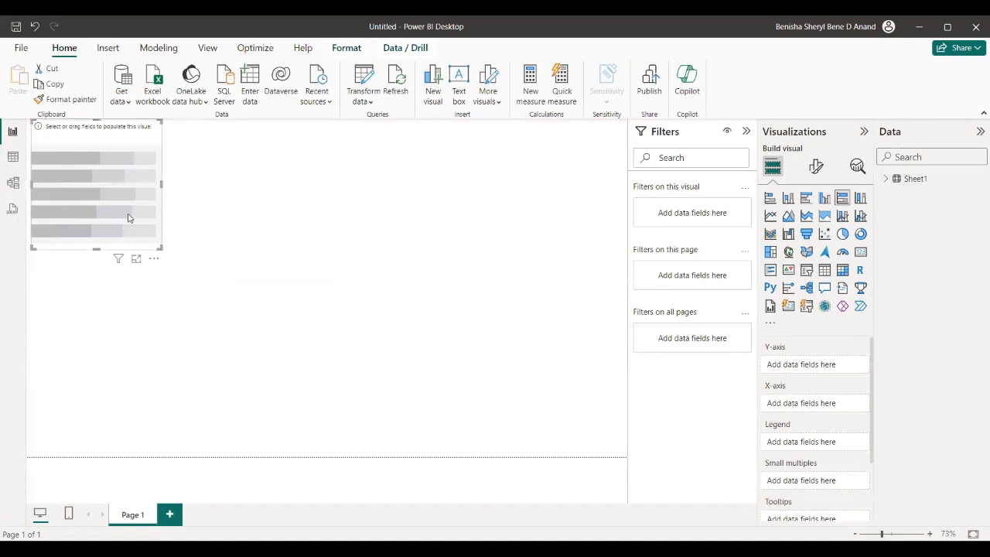
drag(161, 247, 254, 327)
mouse_move(198, 289)
mouse_down()
mouse_move(216, 293)
mouse_move(191, 290)
mouse_move(199, 298)
mouse_up()
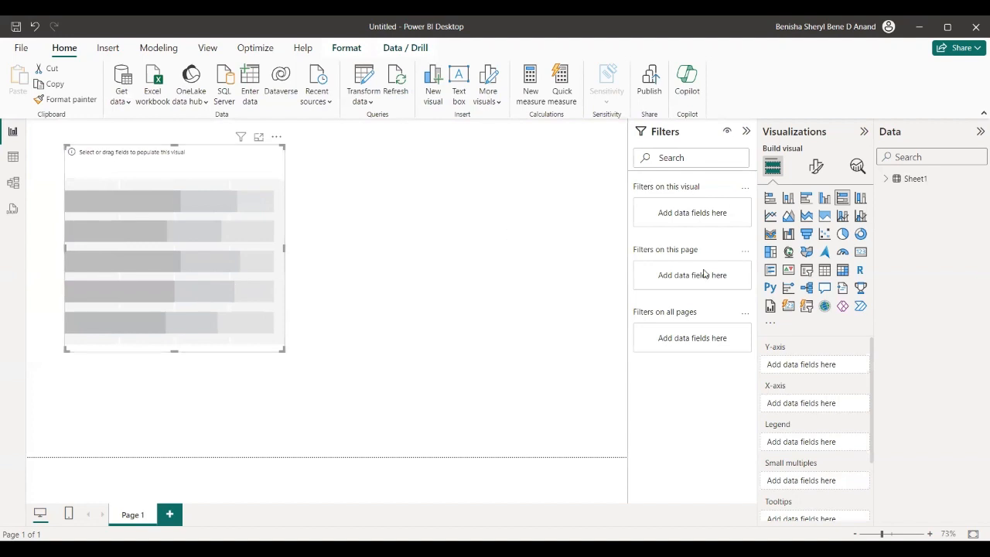
- Populate the stacked bar chart with Country on the Y-axis, Percentage of Population on the X-axis and Religion as legend, leaving Year out
click(886, 179)
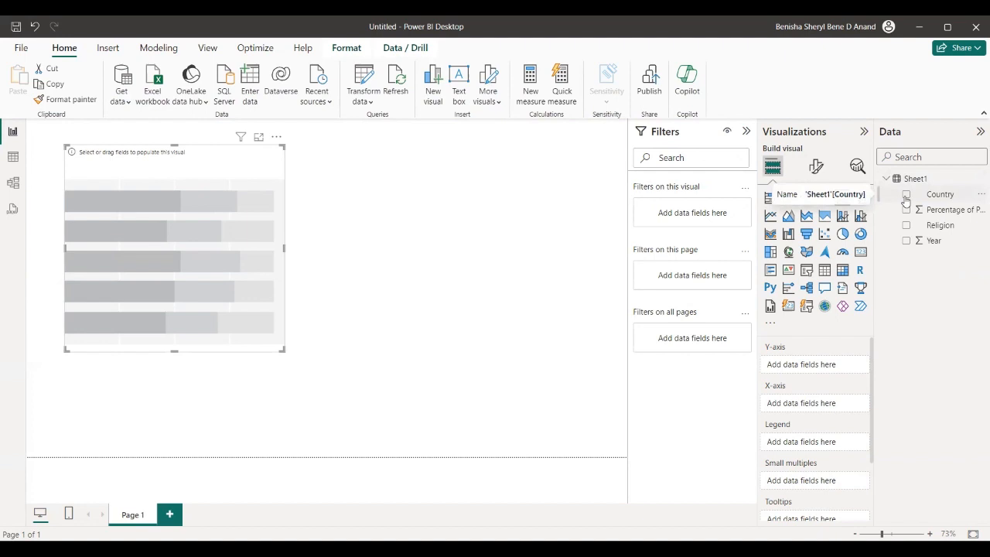
click(907, 195)
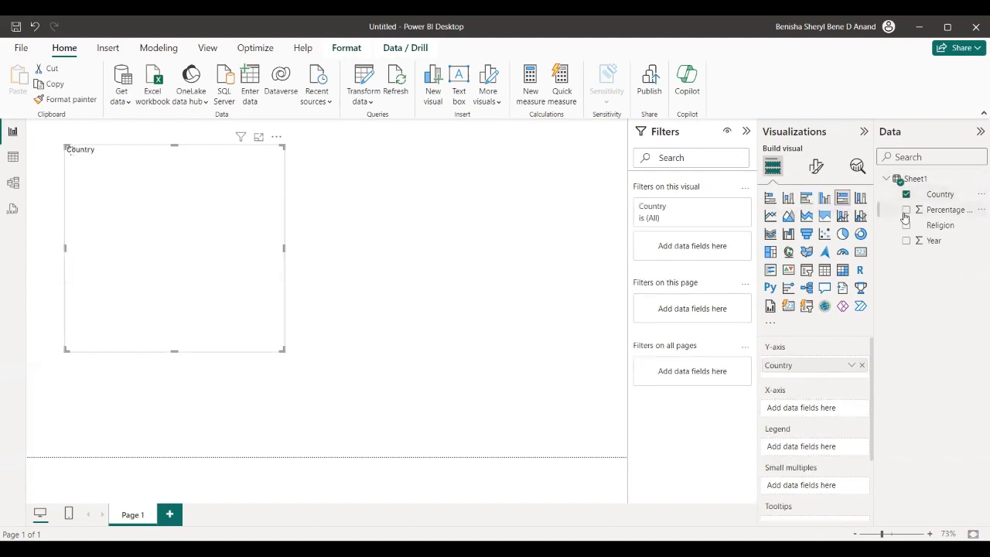
click(907, 210)
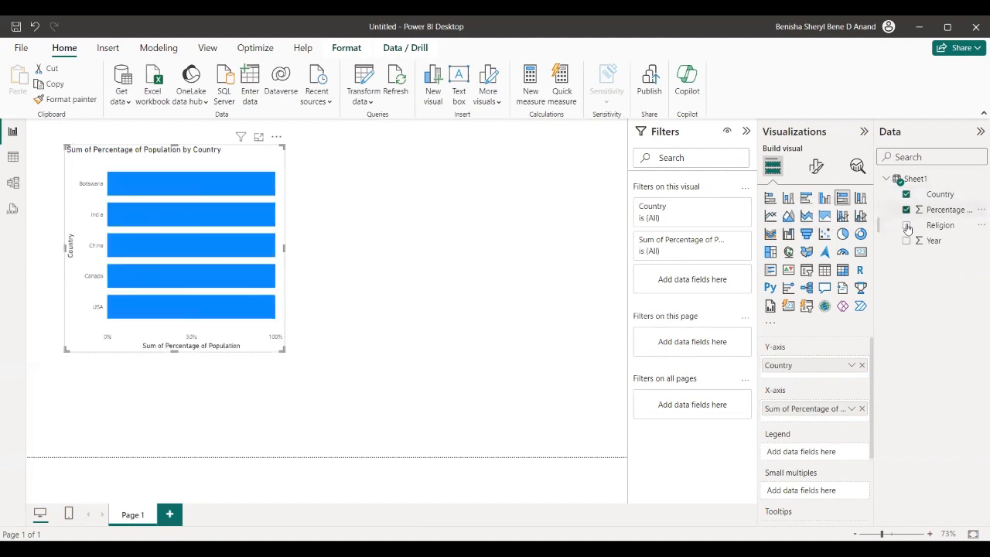
click(906, 225)
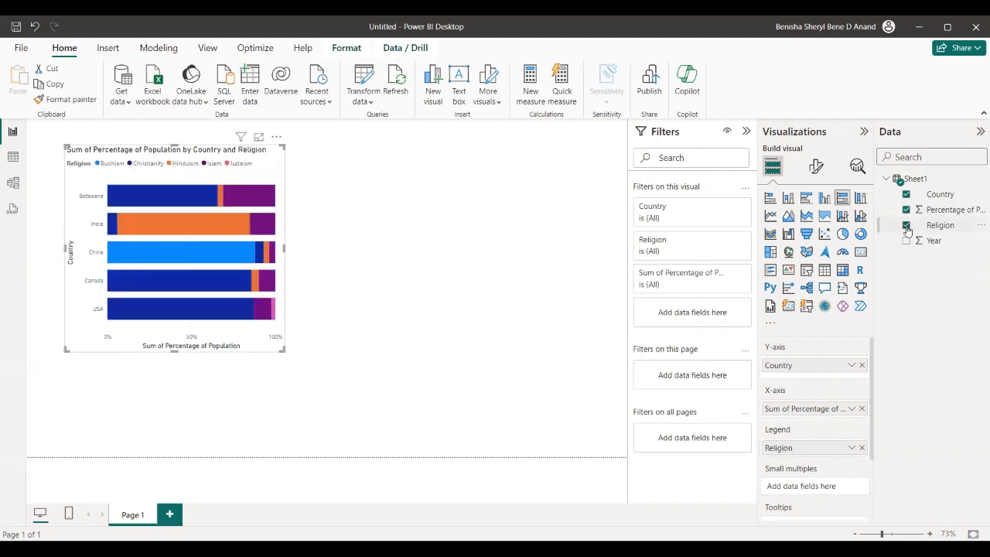
click(907, 241)
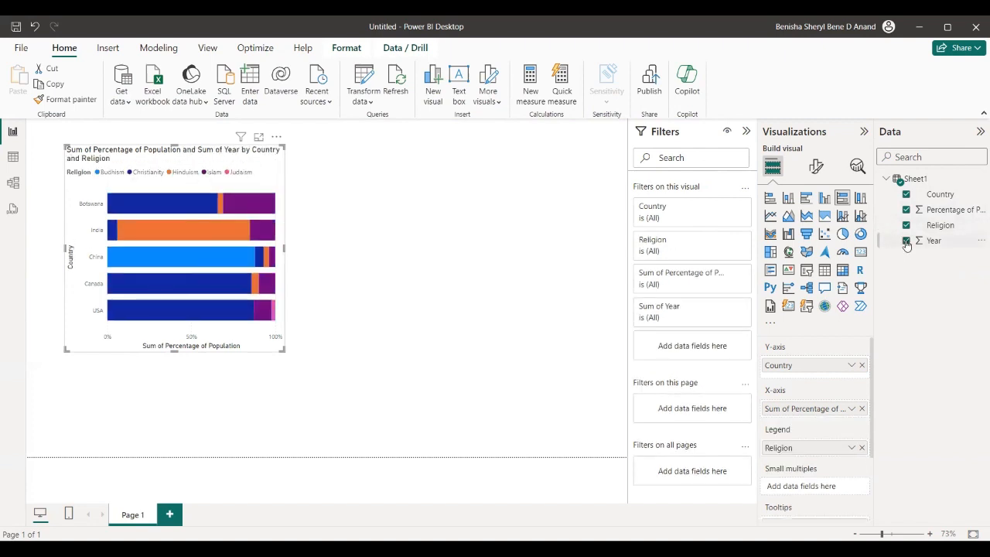
click(907, 242)
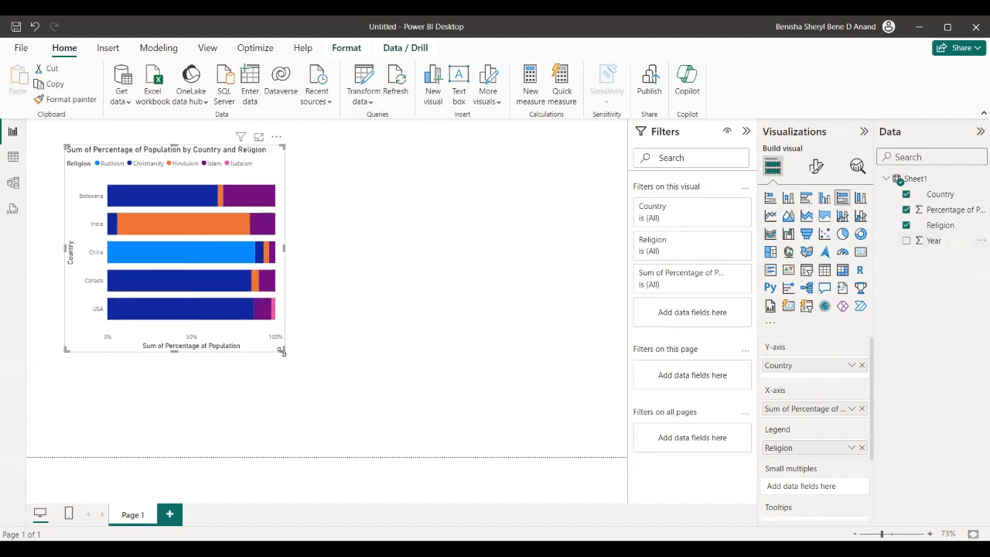
- Enlarge the populated bar chart and shift it toward the page's left edge
drag(282, 349, 330, 391)
mouse_move(252, 180)
mouse_down()
mouse_move(338, 191)
mouse_move(229, 168)
mouse_move(234, 188)
mouse_up()
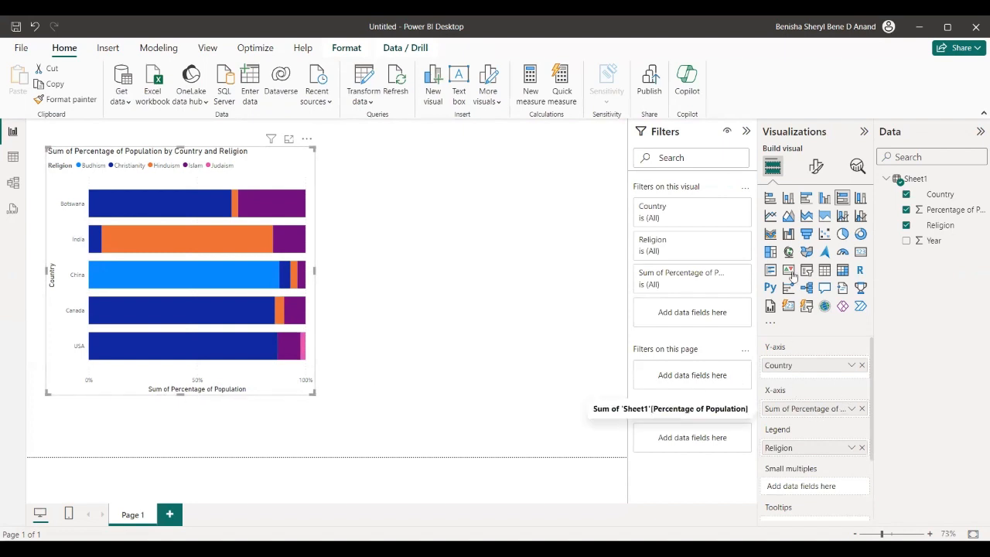
- Rename the bar chart's X-axis field for this visual to Percentage of Population
scroll(818, 380, down, 2)
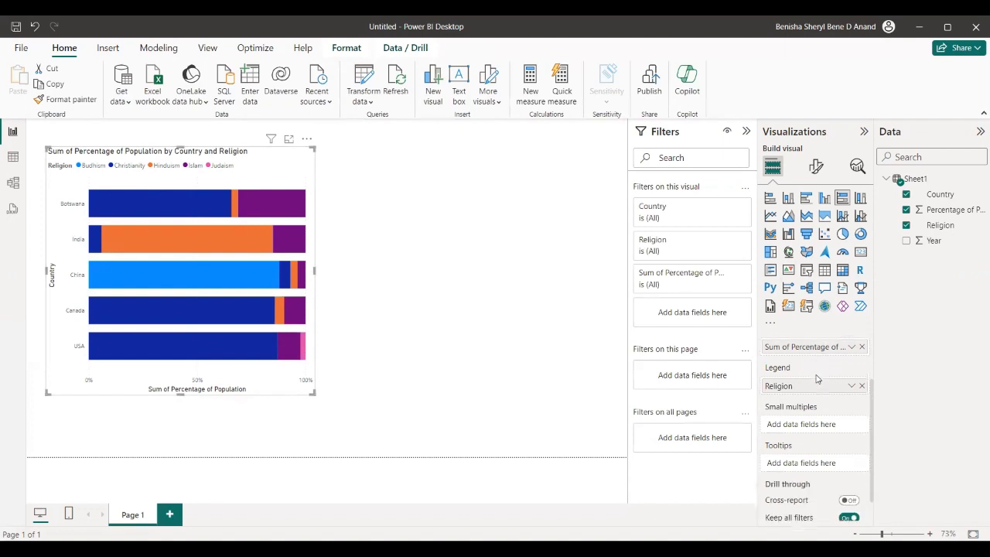
scroll(818, 378, up, 1)
scroll(818, 379, up, 1)
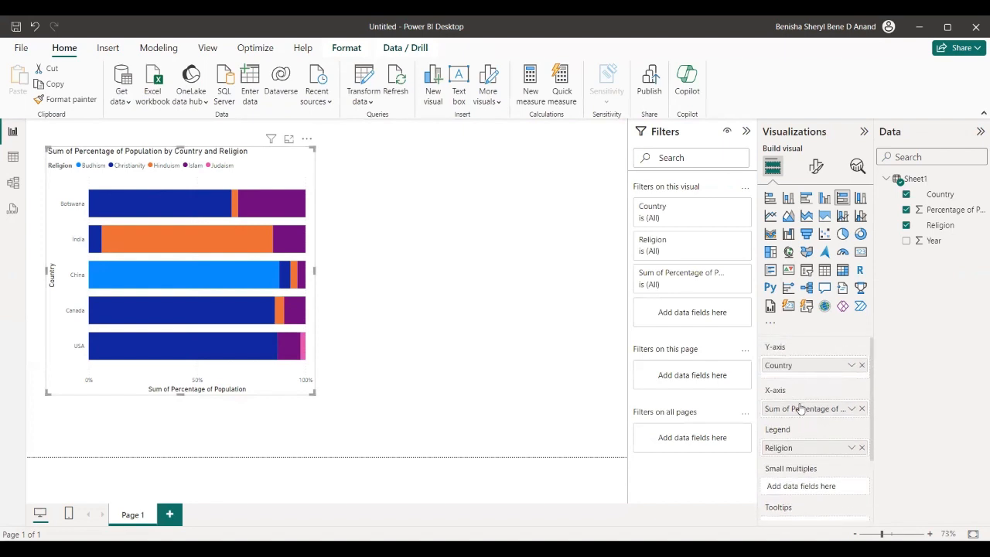
click(851, 410)
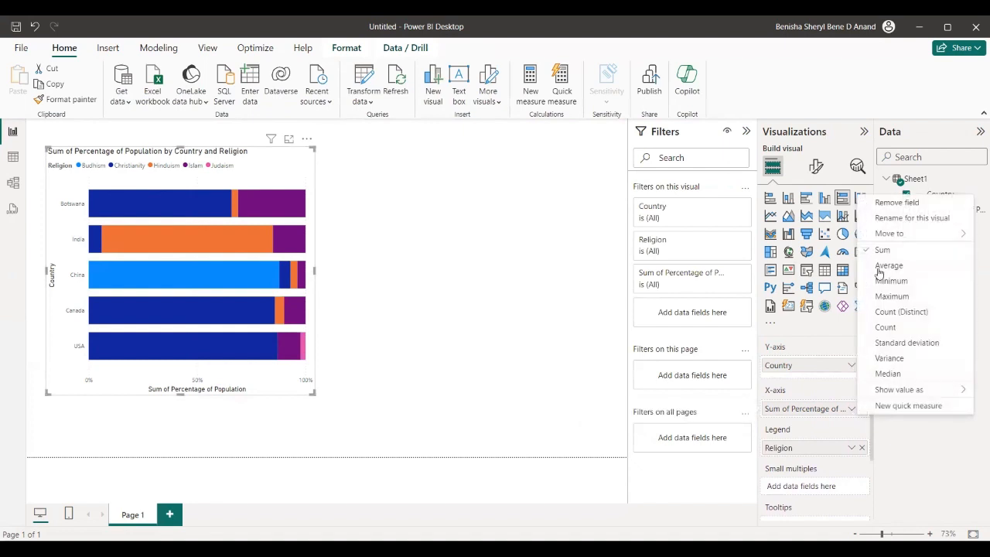
click(912, 219)
text(Per)
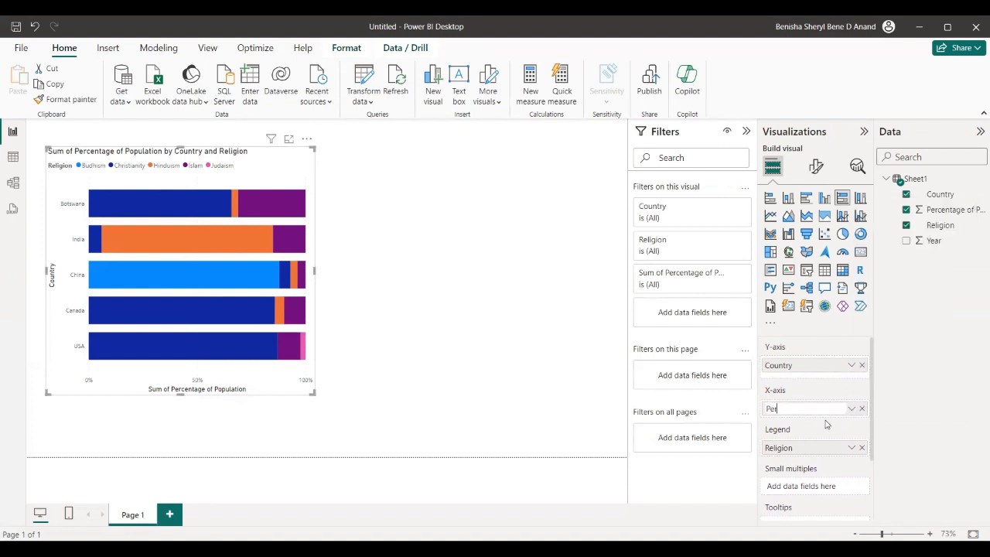
text(centage of Population)
click(931, 420)
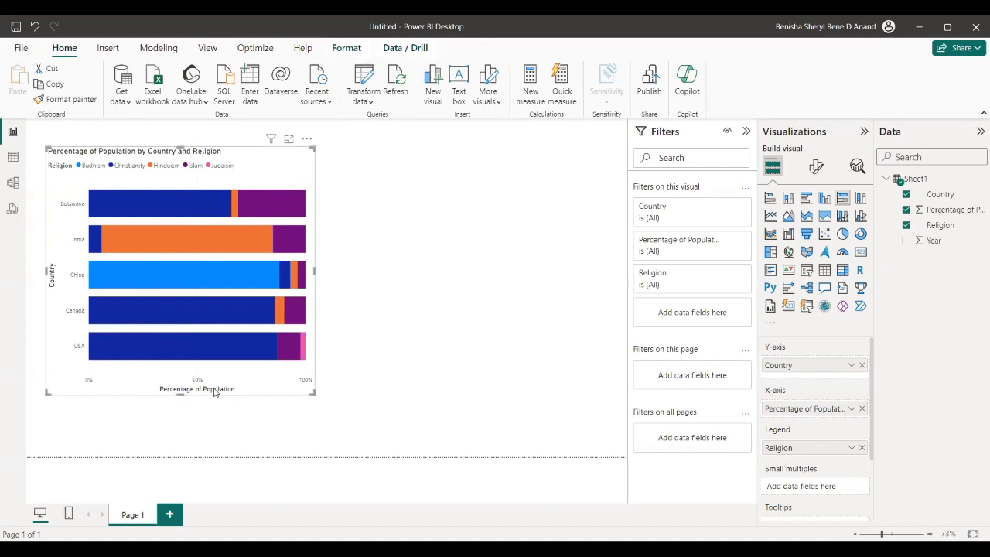
- Enlarge the bar chart further and examine the population share of individual religion segments for several countries
drag(313, 394, 350, 429)
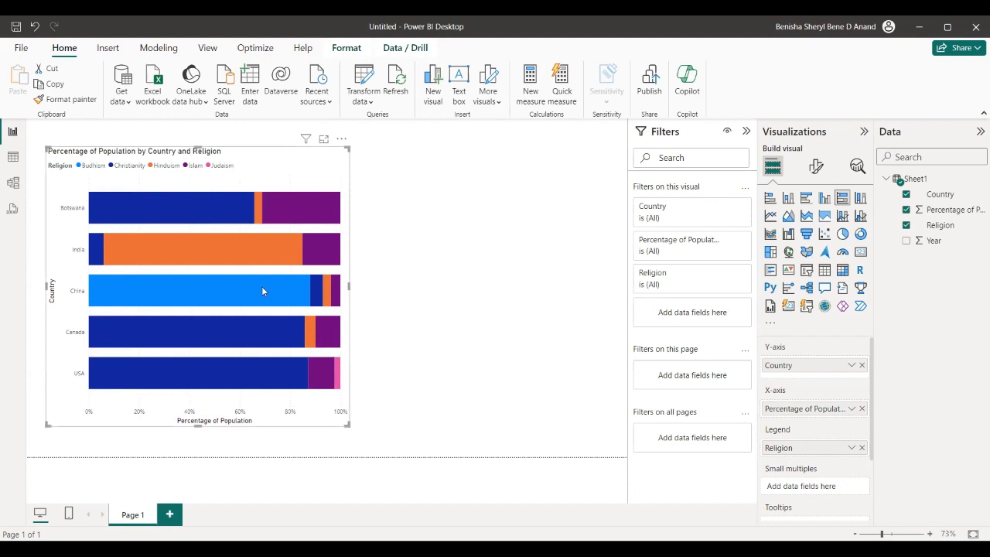
mouse_move(116, 198)
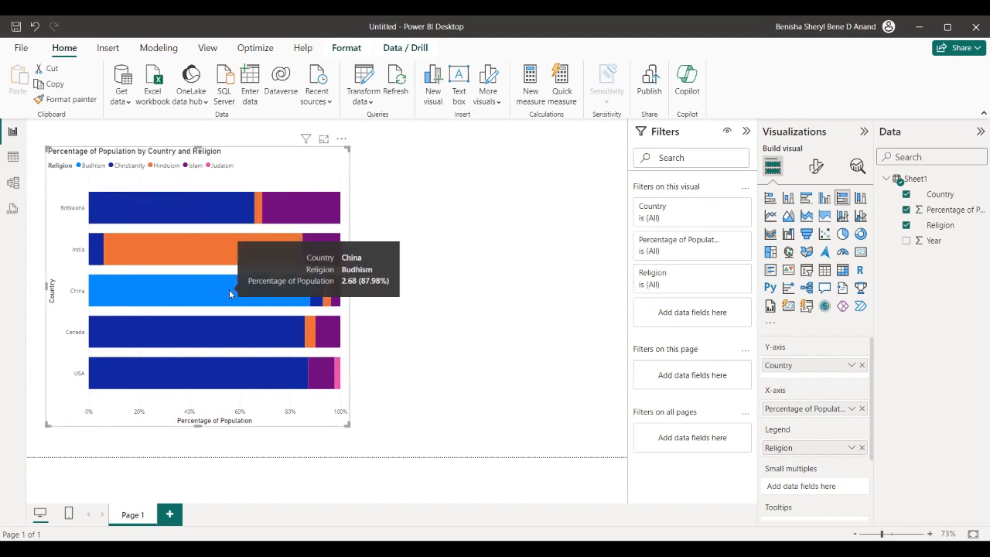
mouse_move(314, 240)
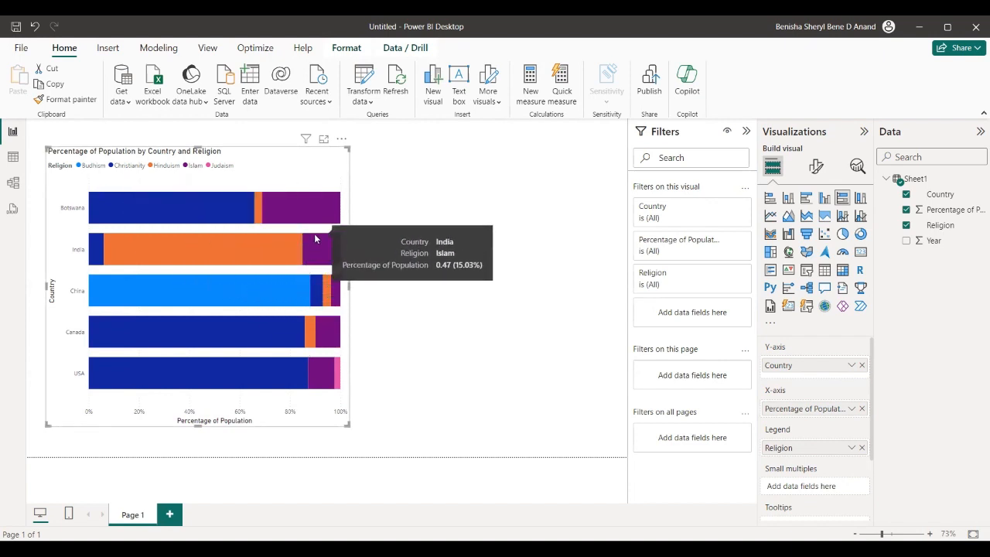
mouse_move(224, 247)
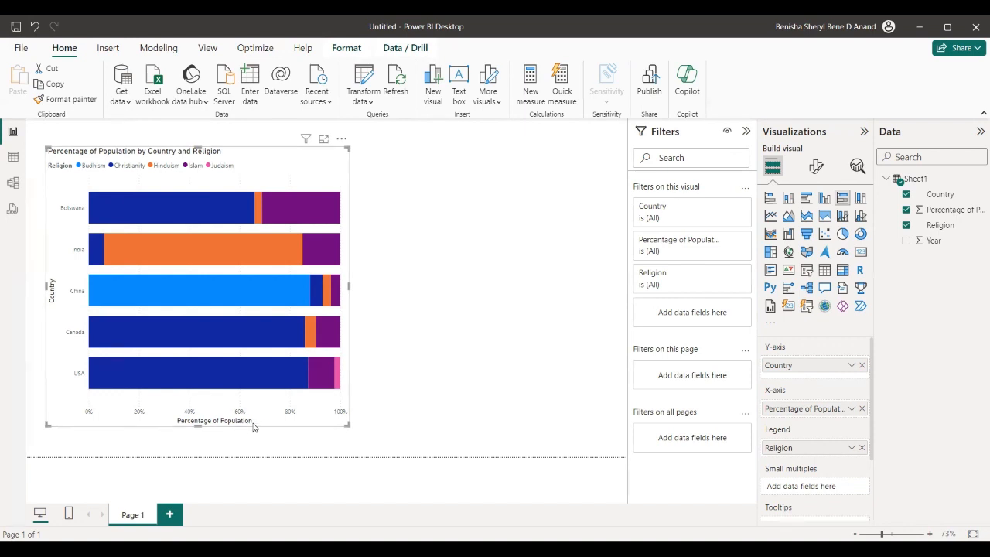
mouse_move(260, 389)
- Shrink the stacked bar chart and move it into the page's upper-left corner
drag(348, 425, 315, 390)
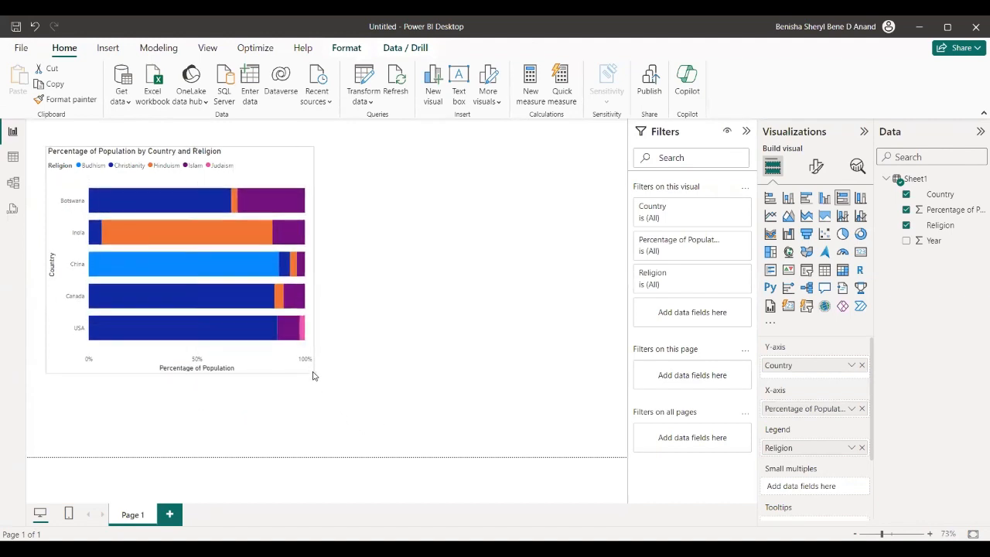
drag(231, 293, 208, 266)
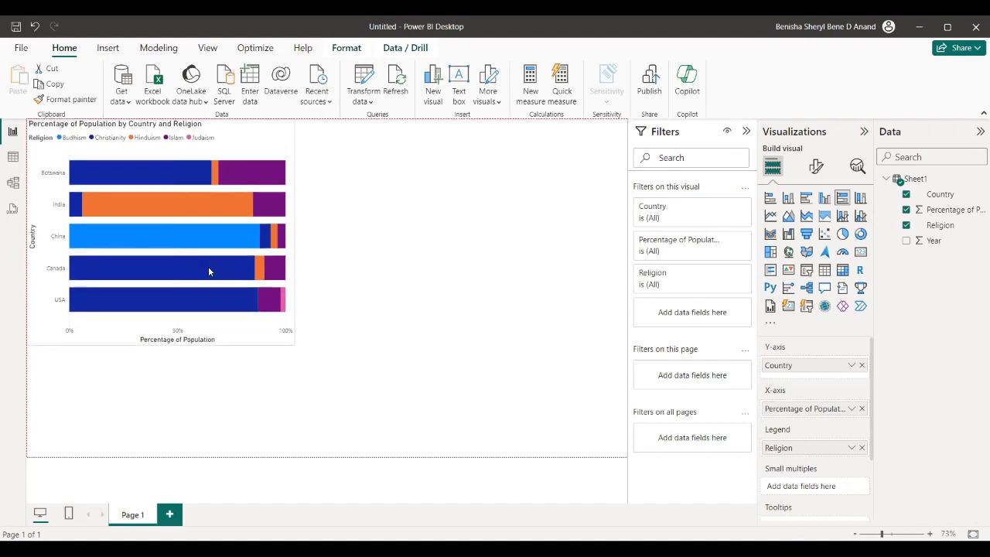
- Add a pie chart to the right of the bar chart, with Country as legend and Percentage of Population as values
click(352, 288)
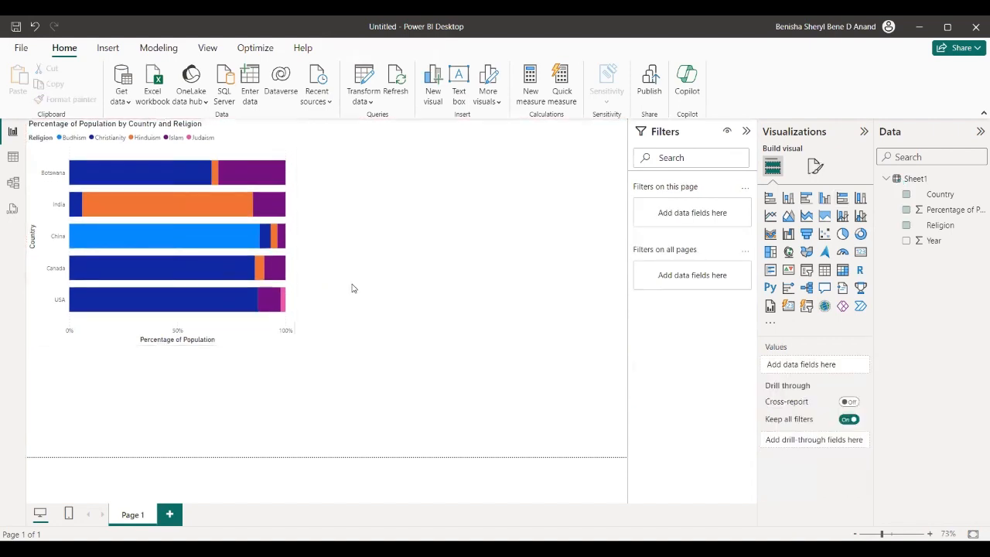
click(844, 240)
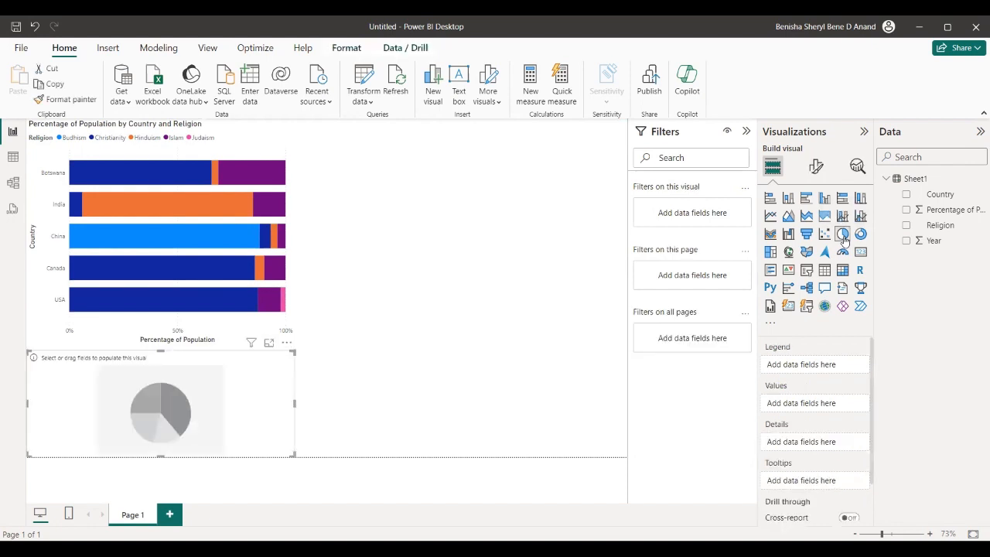
drag(197, 408, 486, 235)
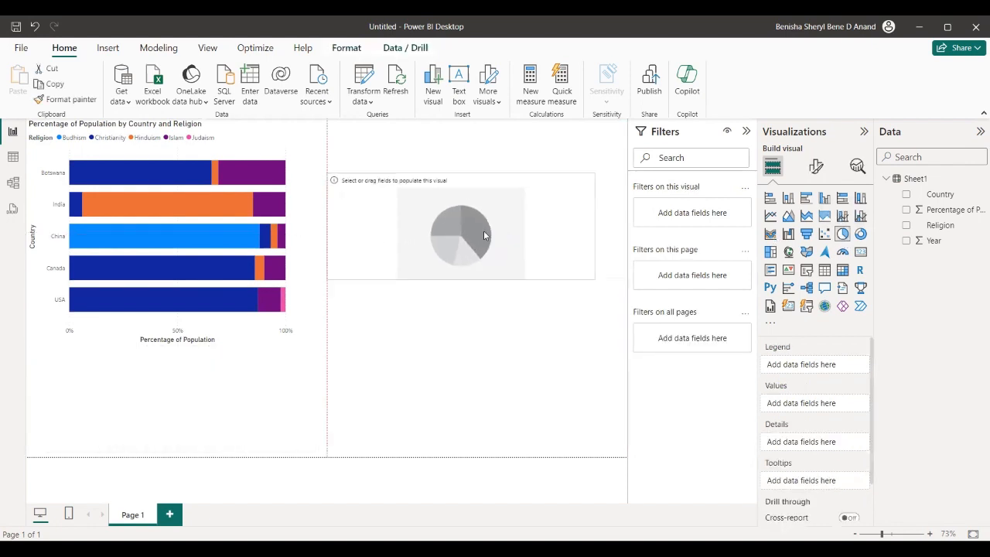
click(908, 195)
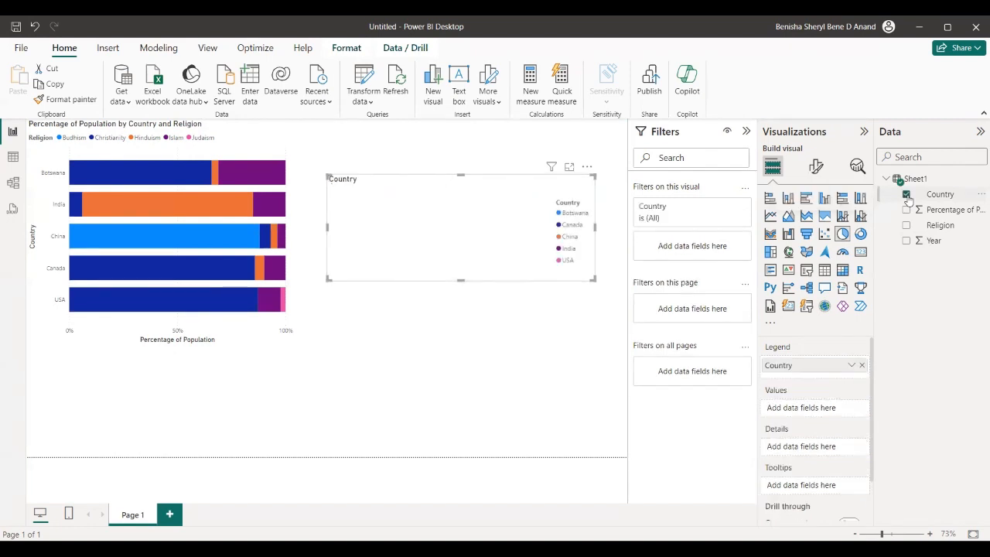
click(906, 210)
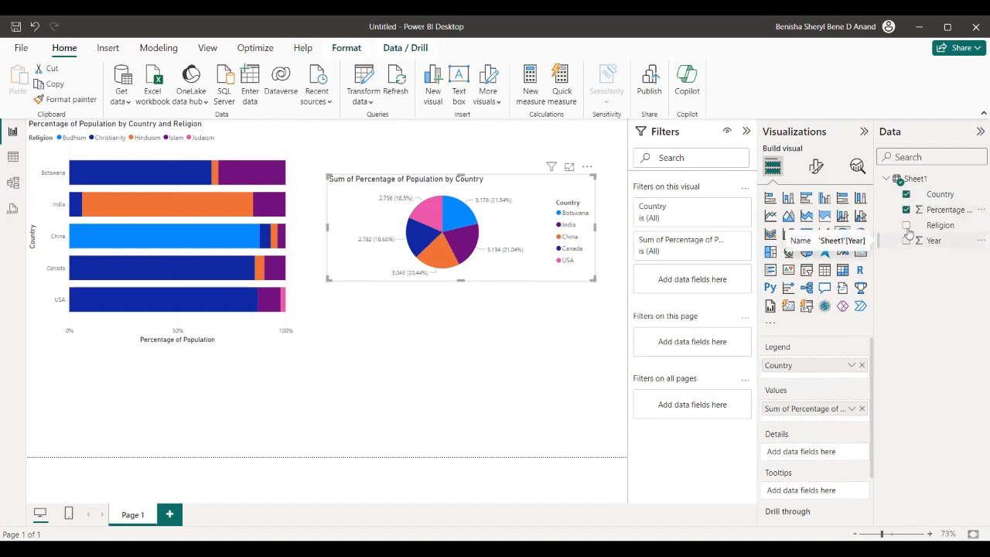
- Try splitting the pie slices by Religion, replace it with Year as the details field, and remove Year
click(907, 226)
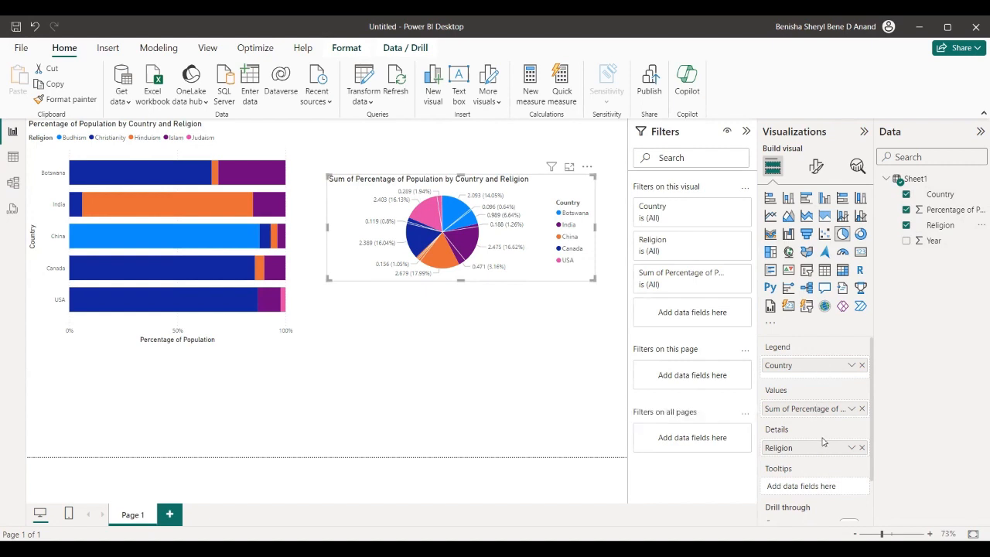
click(906, 226)
click(907, 241)
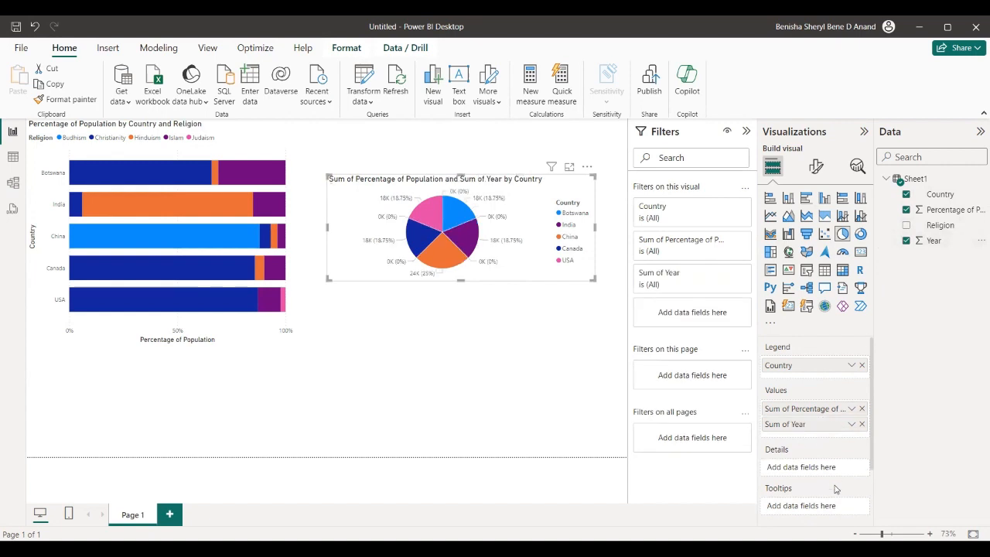
drag(815, 427, 816, 468)
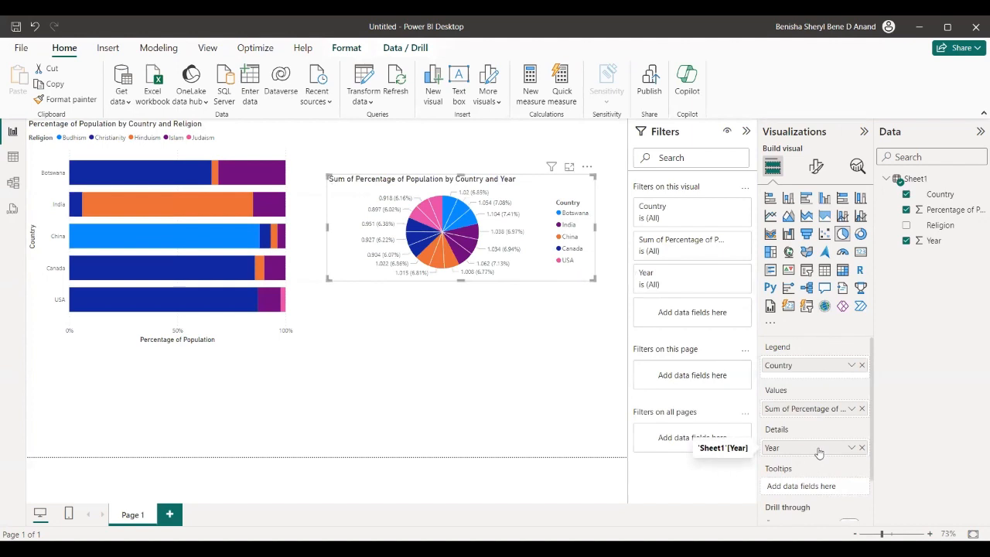
click(861, 448)
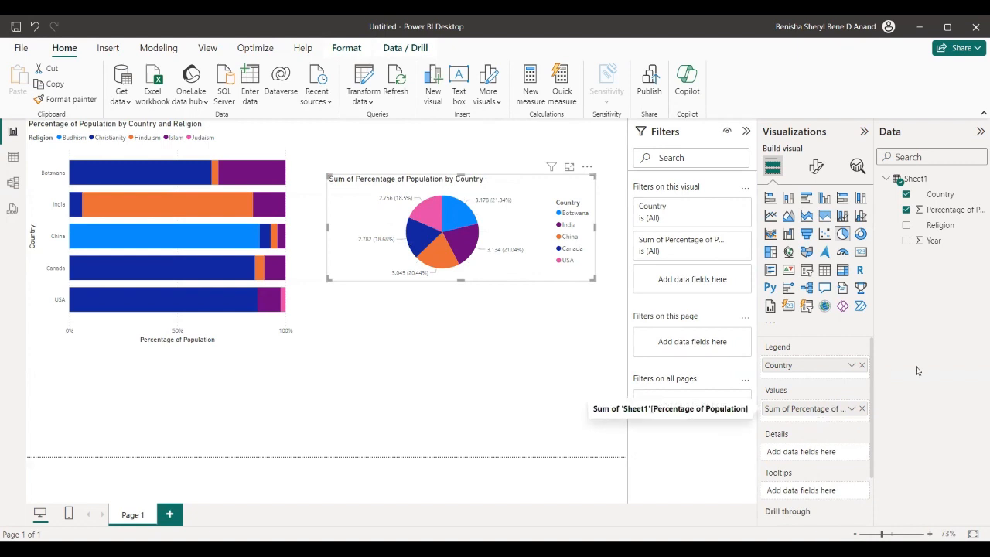
- Make Religion the pie chart's legend in place of Country, and remove Country from the visual
click(906, 226)
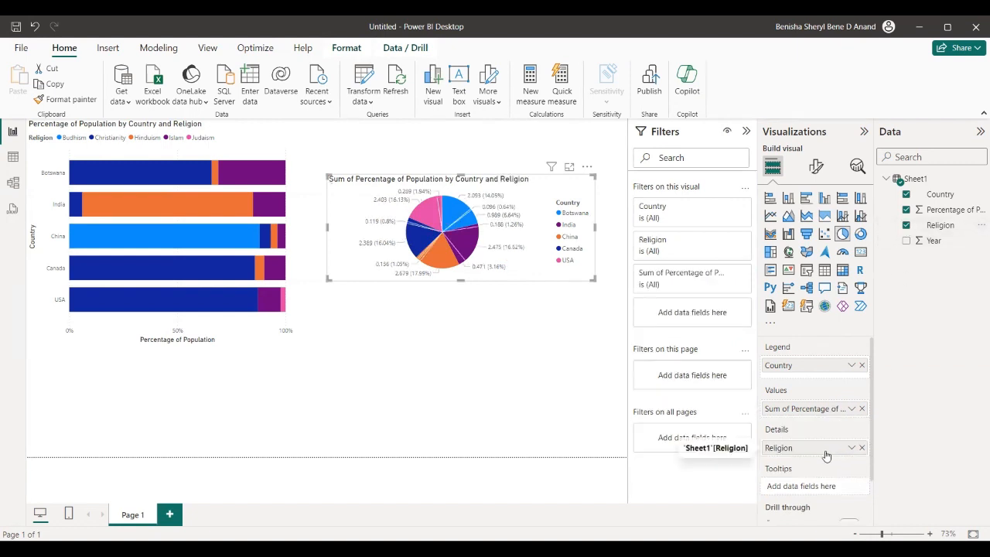
drag(824, 450, 819, 380)
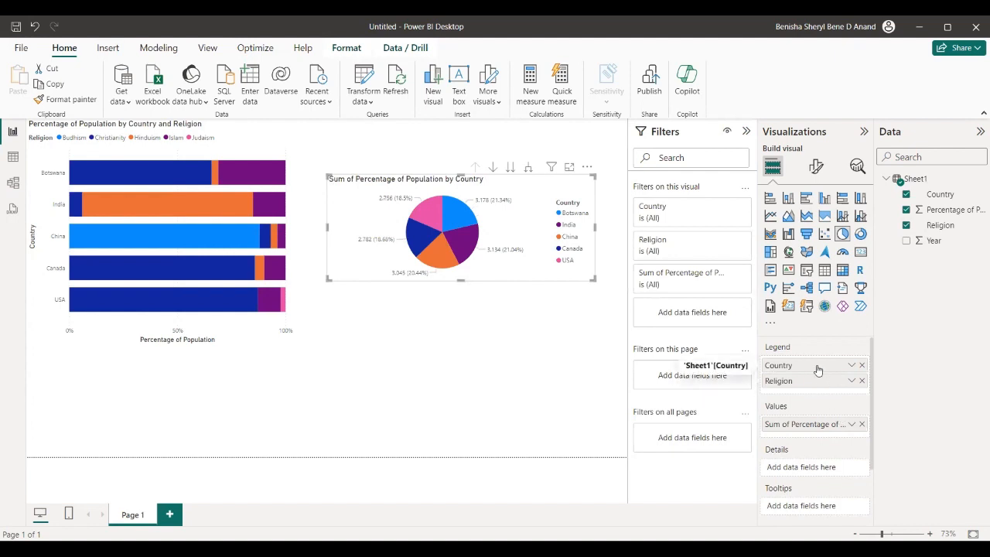
drag(817, 370, 822, 468)
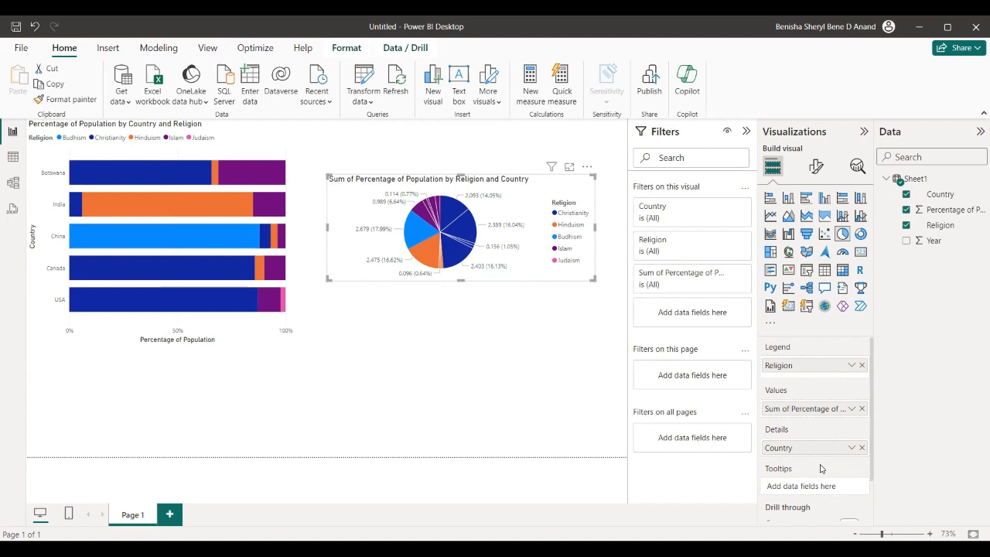
click(861, 448)
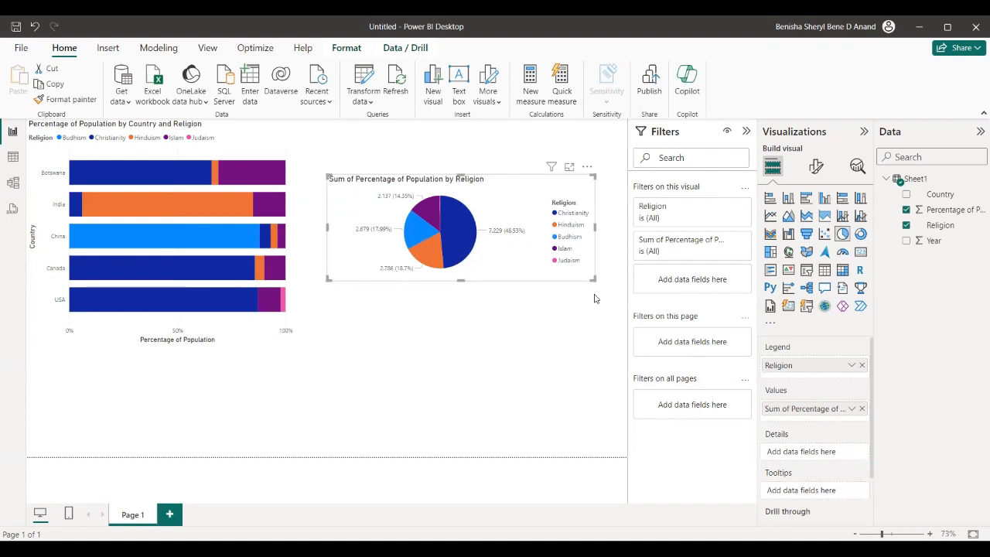
- Enlarge the religion pie chart and position it in the free space beside the bar chart
click(593, 338)
click(576, 266)
drag(594, 280, 610, 349)
mouse_move(532, 322)
mouse_down()
mouse_move(528, 298)
mouse_move(521, 310)
mouse_up()
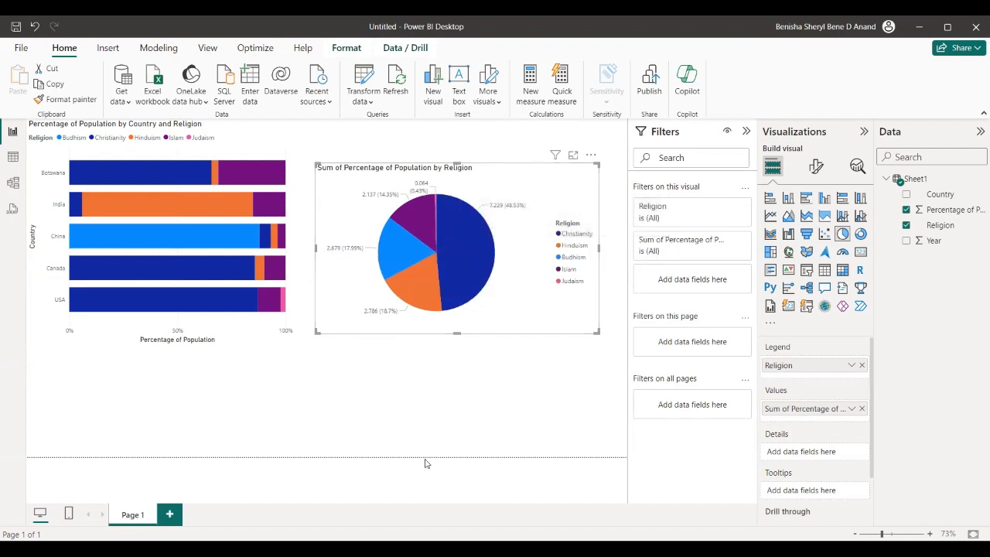
drag(513, 297, 516, 296)
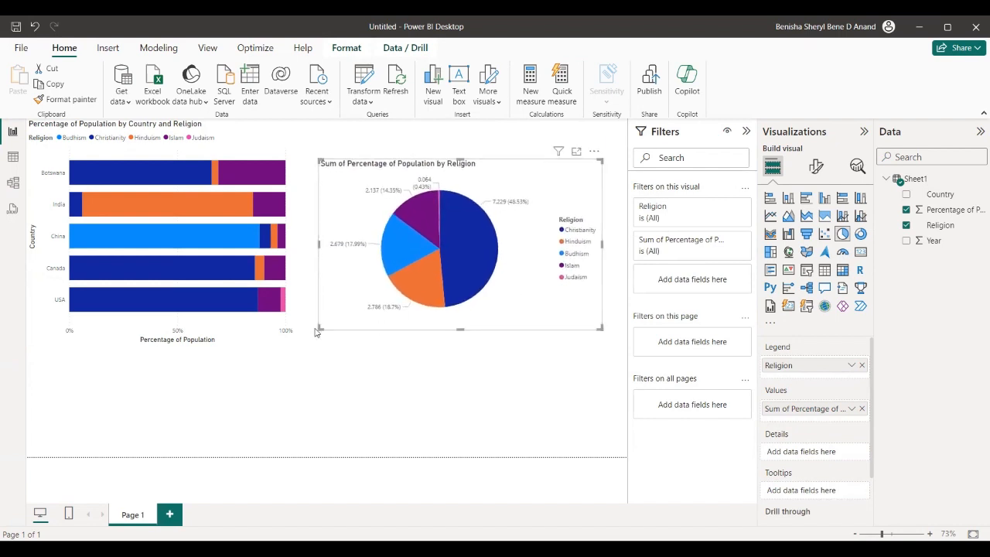
drag(319, 325, 326, 312)
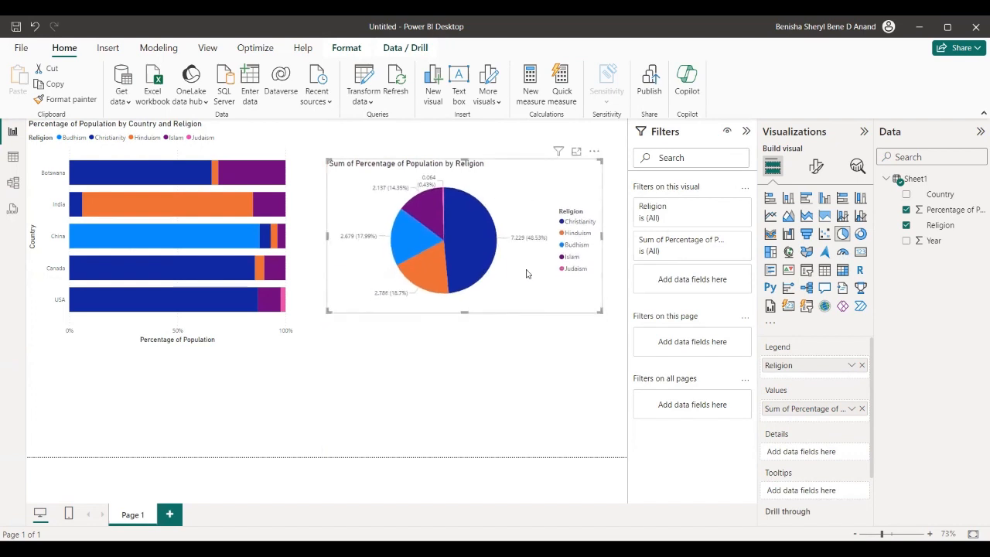
mouse_move(533, 278)
mouse_down()
mouse_move(528, 292)
mouse_move(519, 280)
mouse_up()
click(499, 347)
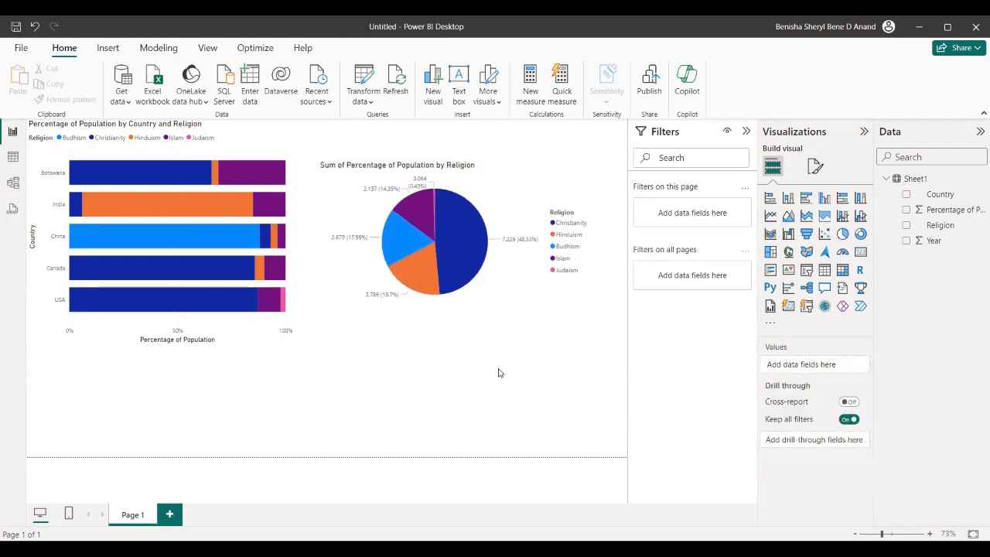